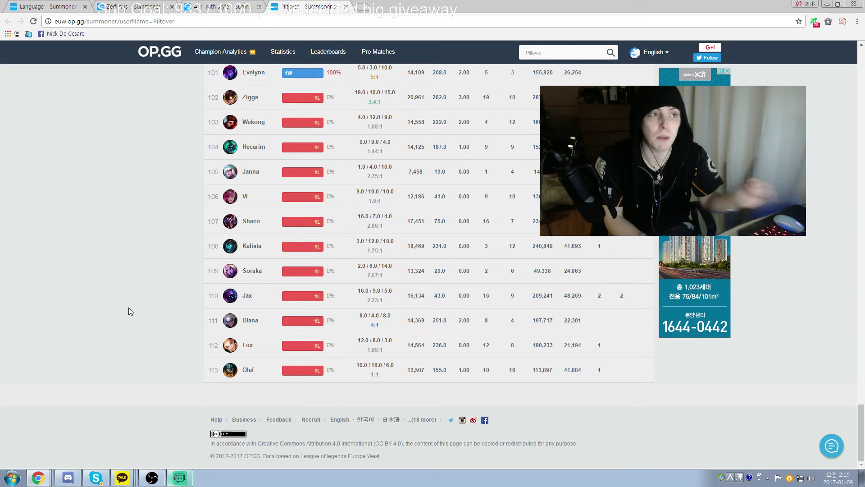
{"action": "scroll", "coordinate": [121, 207], "scroll_direction": "up", "scroll_amount": 15}
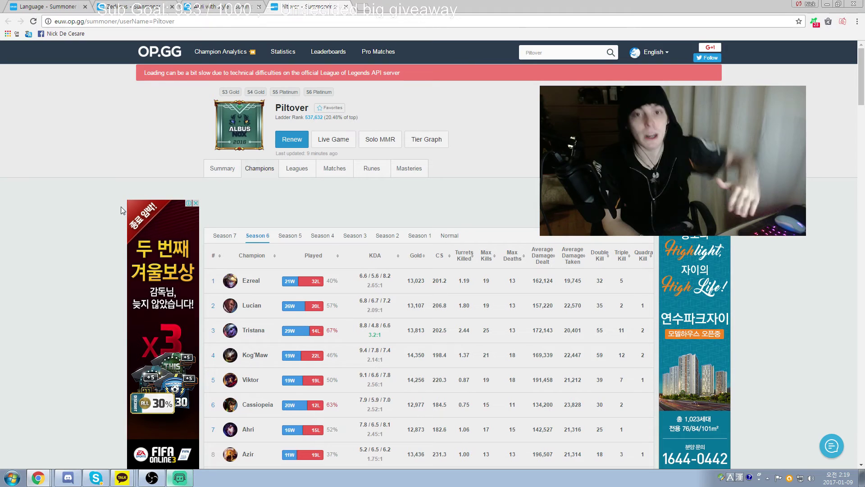
Show Piltover's Season 7 champion stats, then the Summary view with recent match history.
{"action": "left_click", "coordinate": [225, 235]}
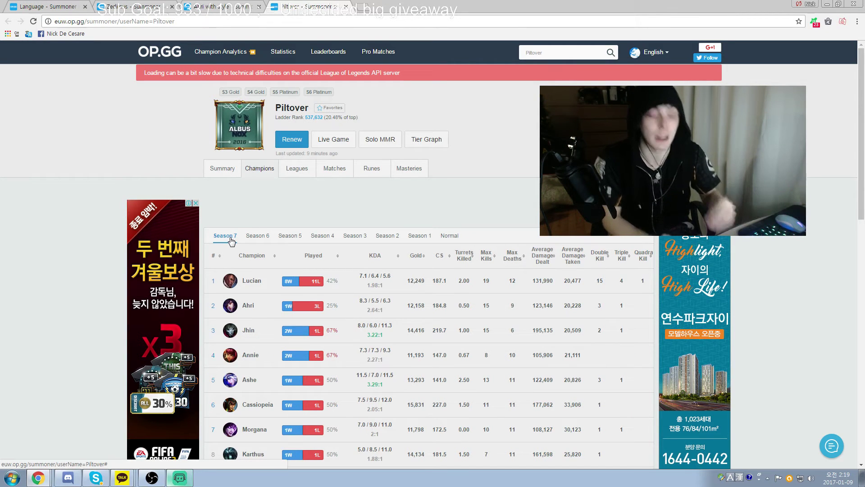
{"action": "left_click", "coordinate": [222, 168]}
{"action": "scroll", "coordinate": [72, 163], "scroll_direction": "down", "scroll_amount": 2}
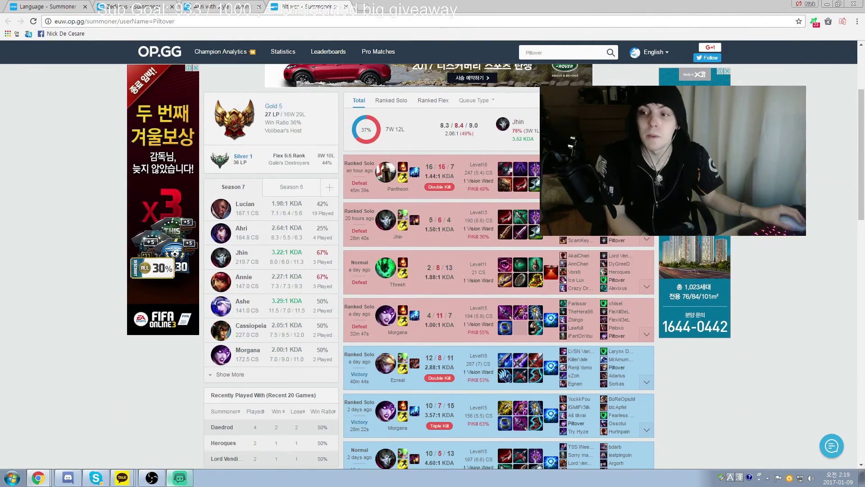